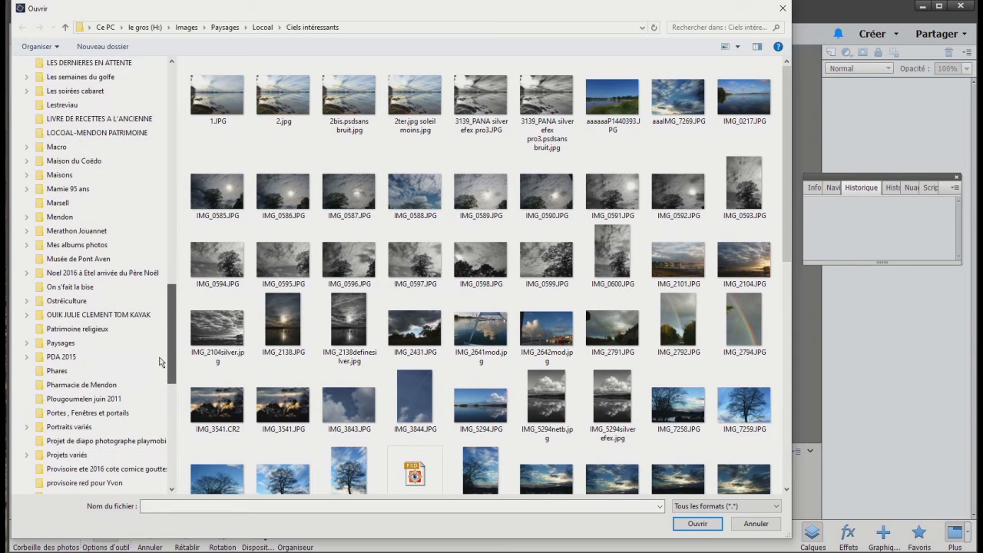
Open aaaaaaP1440393.JPG and aaaIMG_7269.JPG together from the Paysages > Locoal > Ciels intéressants folder
click(26, 343)
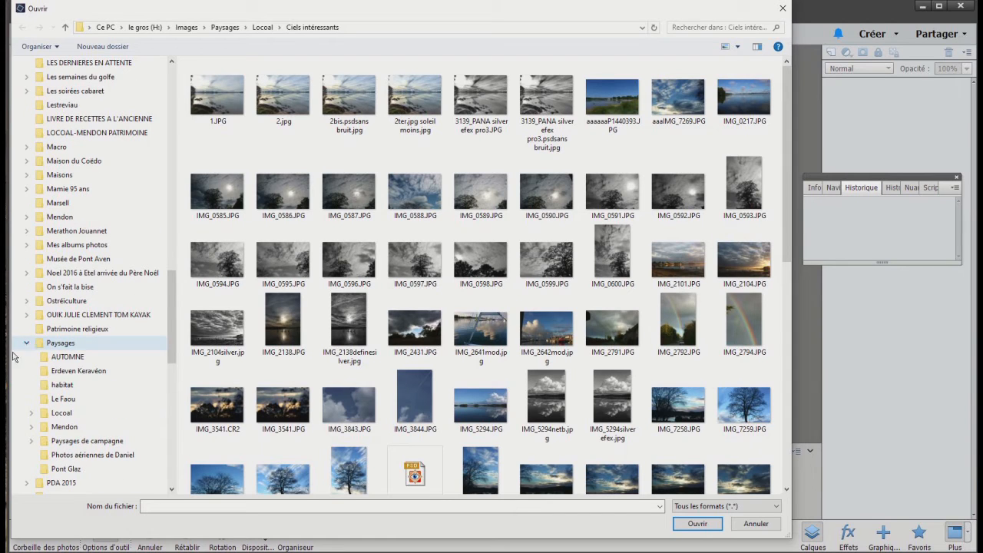
click(31, 412)
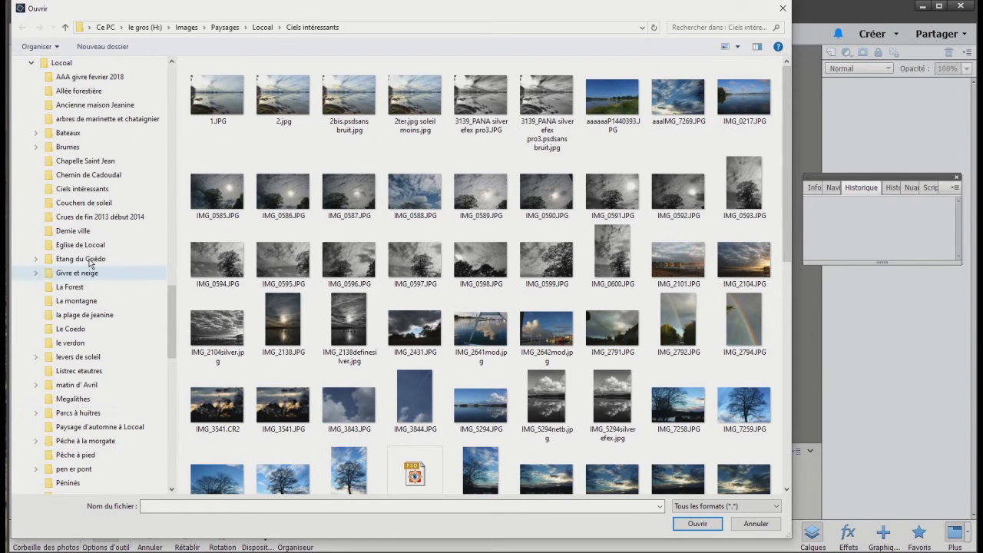
click(64, 194)
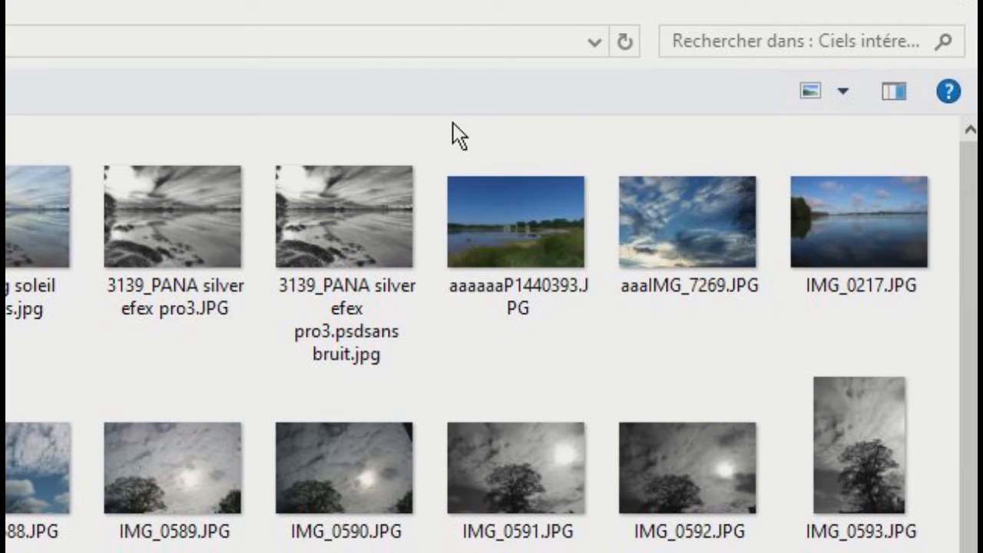
click(454, 137)
click(625, 138)
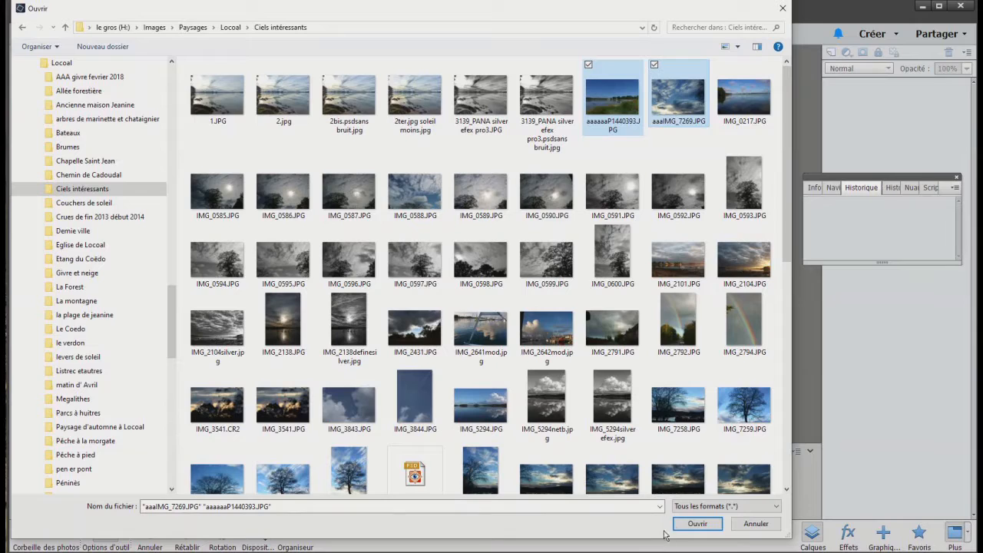
click(695, 525)
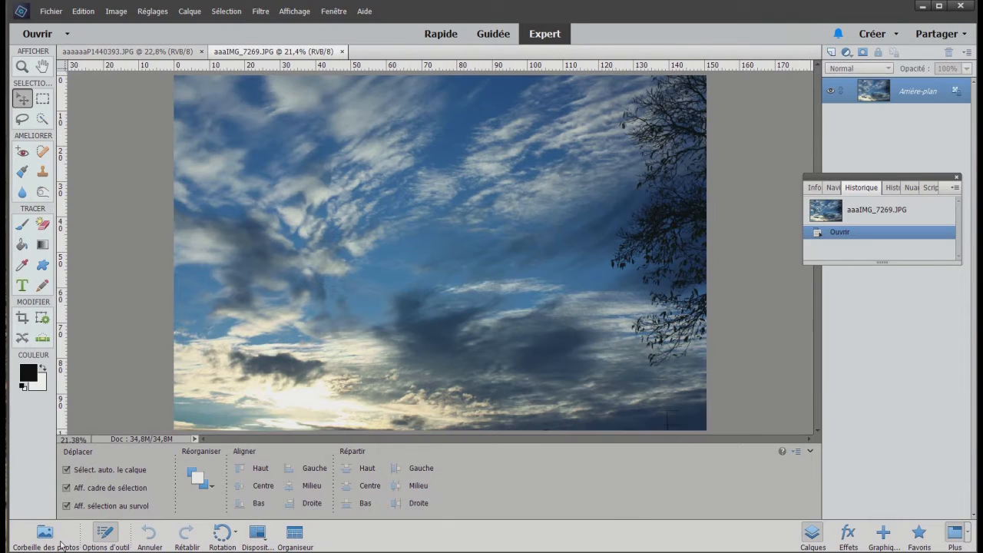
Show the open photos in the Photo Bin and view the lake landscape, then the cloudy sky
click(61, 546)
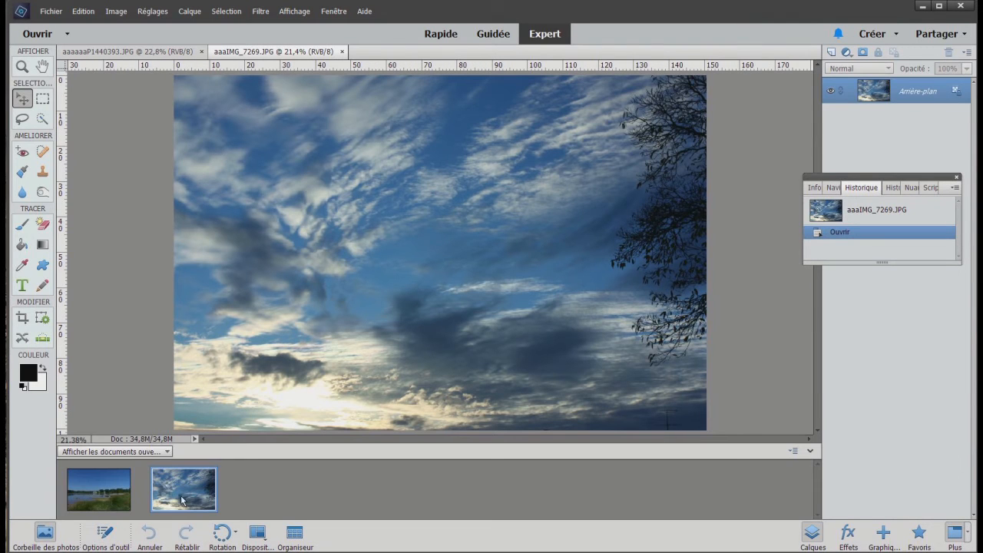
click(90, 486)
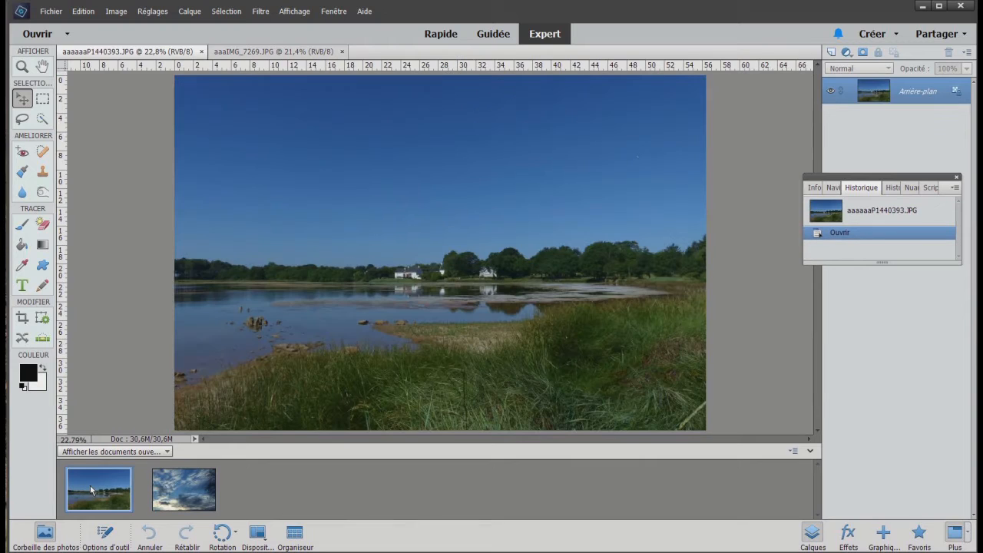
click(194, 489)
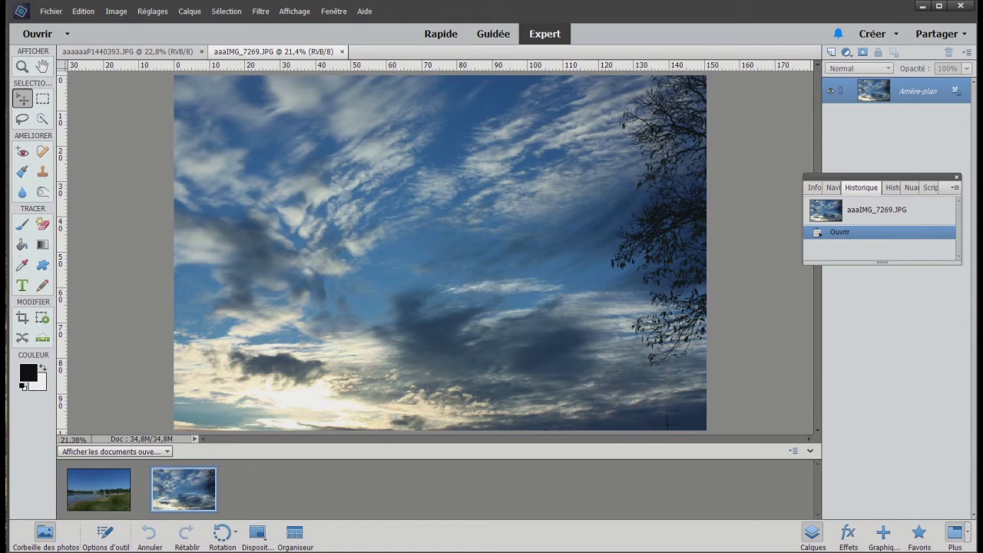
Hide and redisplay the Layers panel, and shift the floating History panel slightly away from the image
click(333, 11)
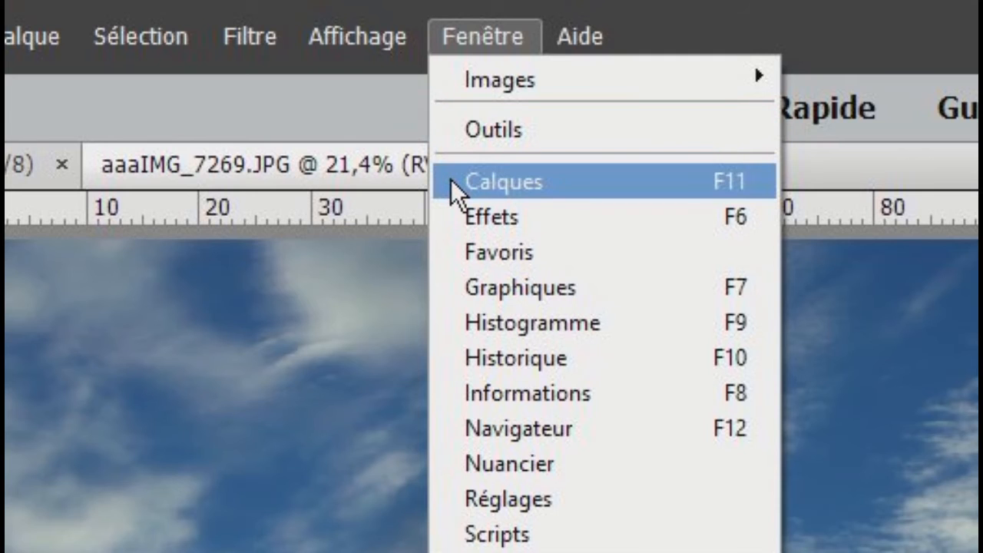
click(451, 179)
click(493, 30)
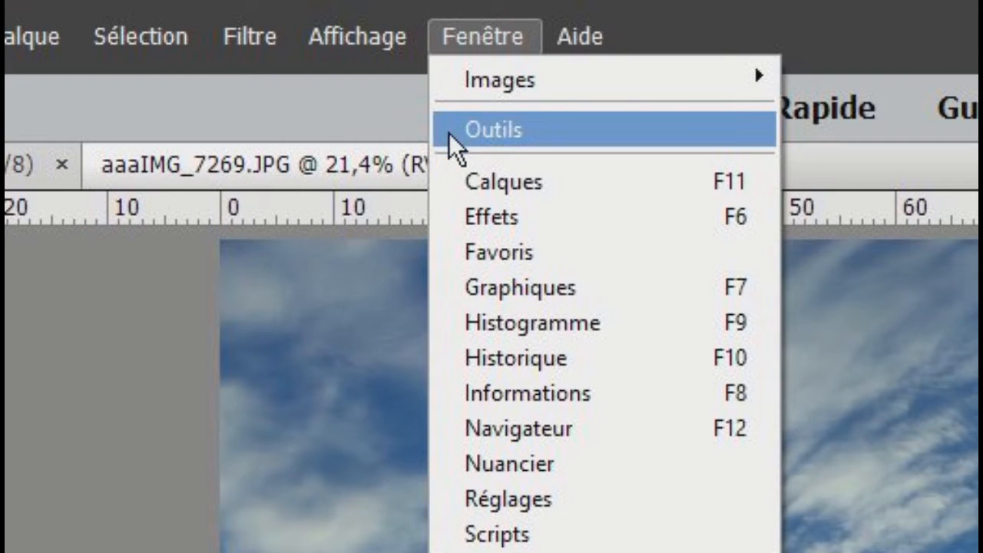
click(450, 176)
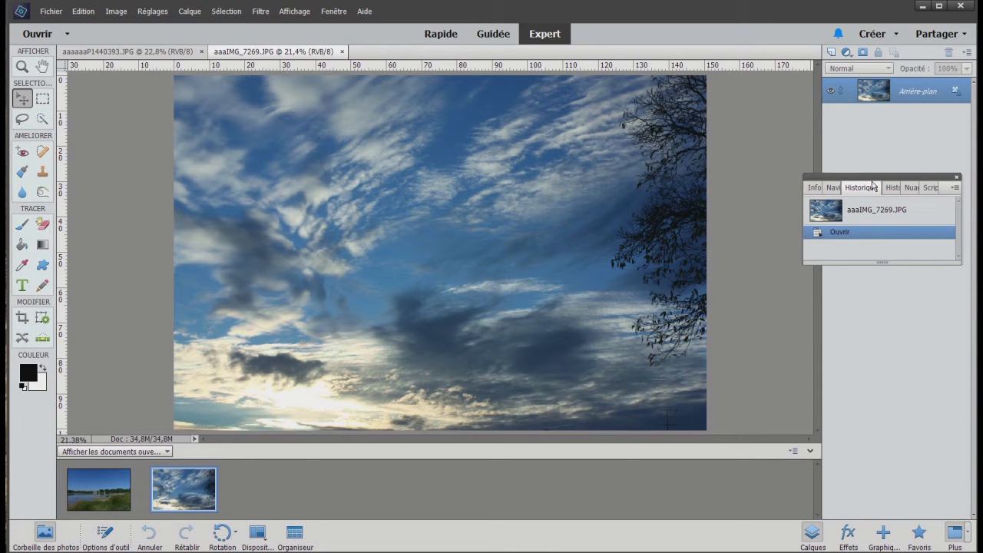
drag(876, 182, 885, 181)
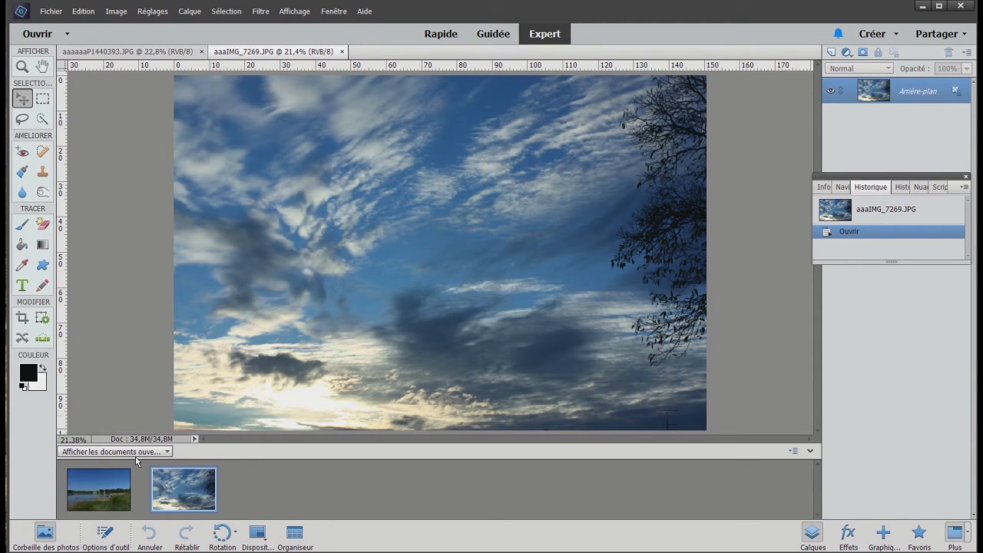
Select the entire blue sky of the lake landscape with the Quick Selection tool at a 32 px brush size
click(95, 494)
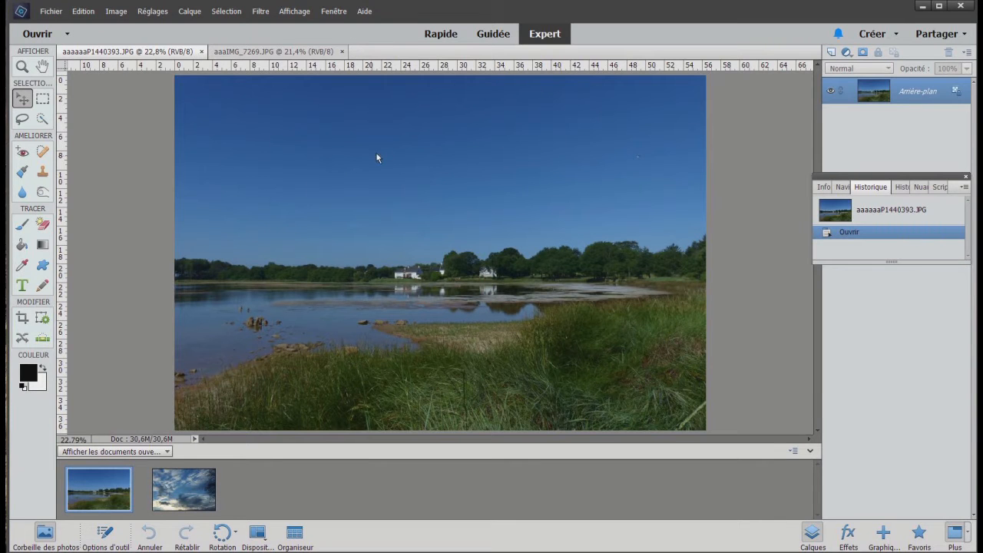
click(41, 120)
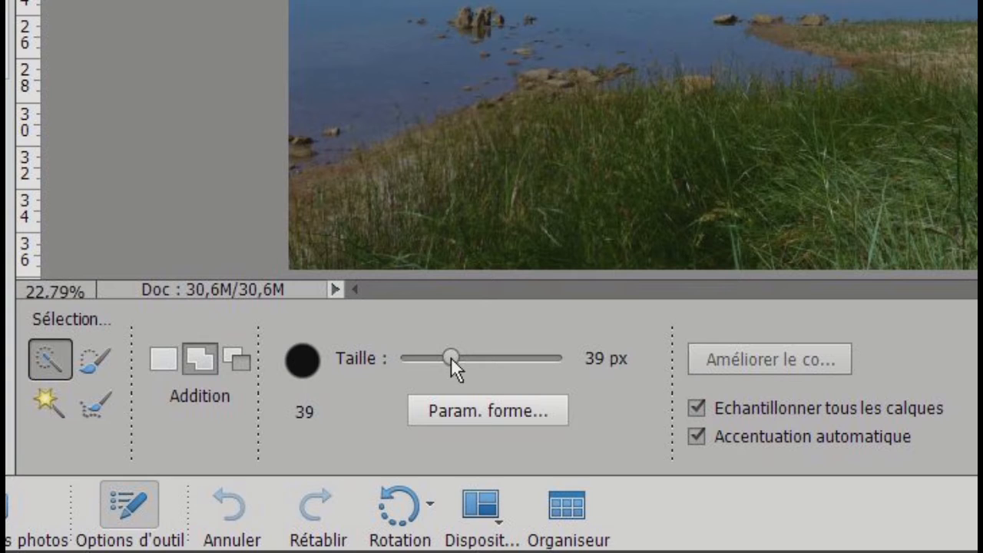
drag(447, 355, 440, 354)
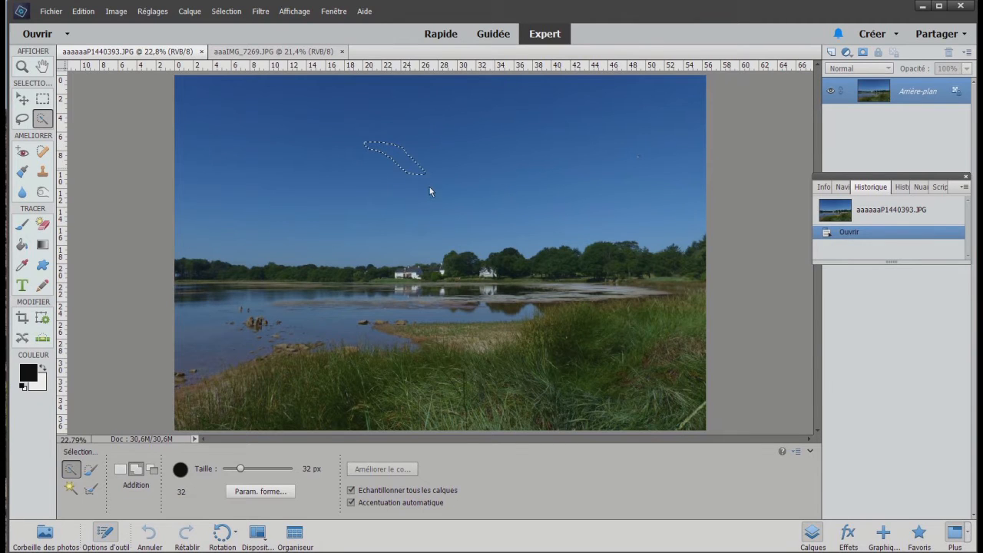
mouse_move(422, 152)
mouse_down()
mouse_move(452, 123)
mouse_move(411, 140)
mouse_move(364, 127)
mouse_up()
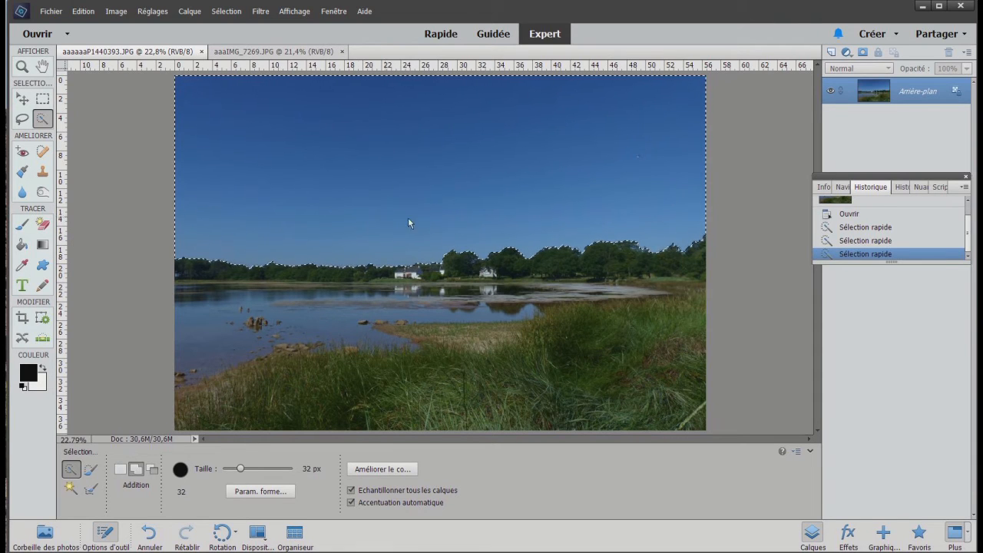
Erase the selected sky down to the treeline with repeated passes of the Magic Eraser
click(43, 225)
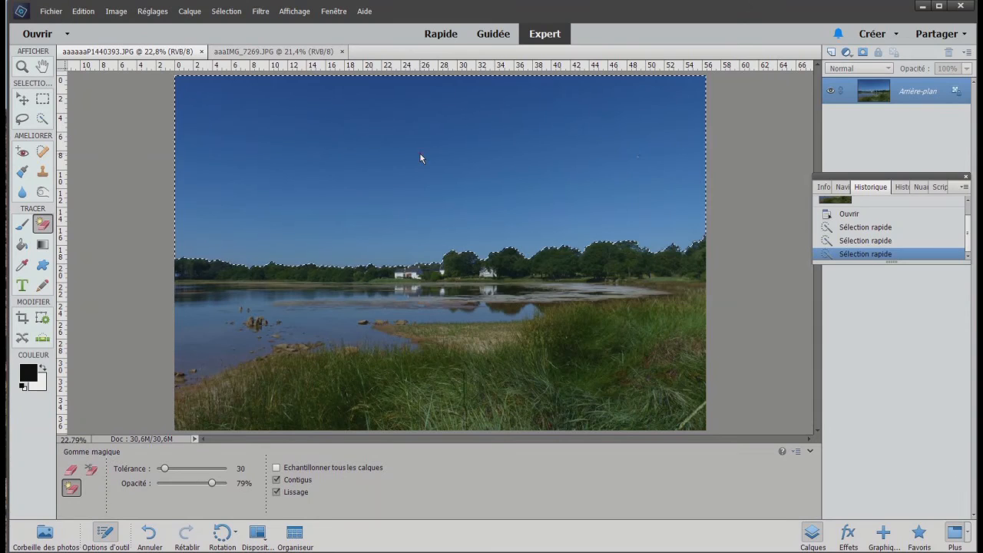
click(420, 153)
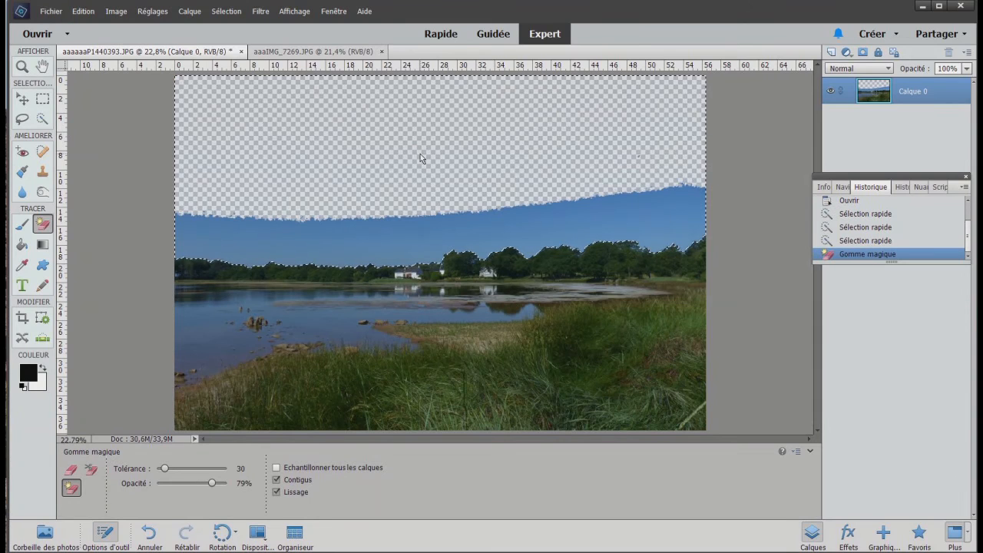
click(411, 247)
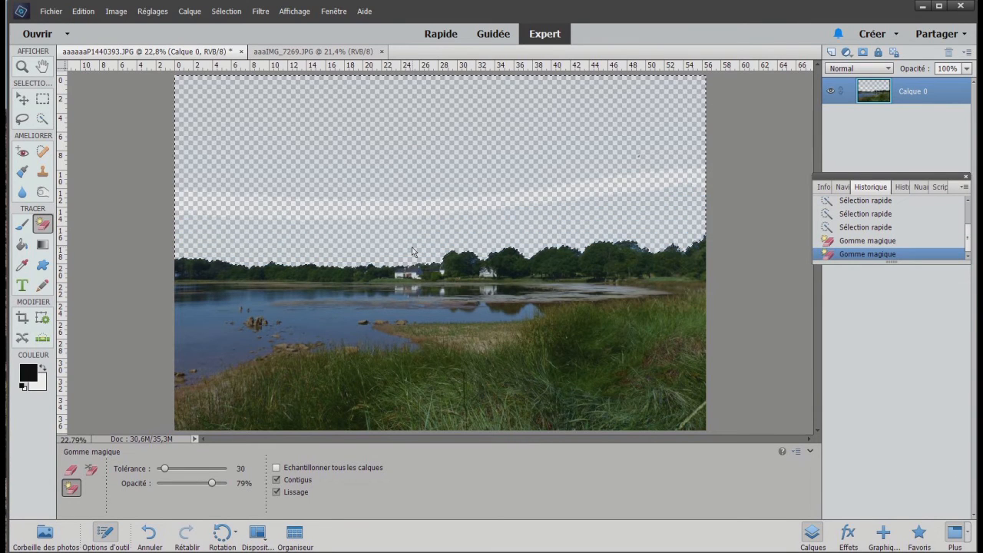
click(435, 178)
click(364, 263)
click(338, 205)
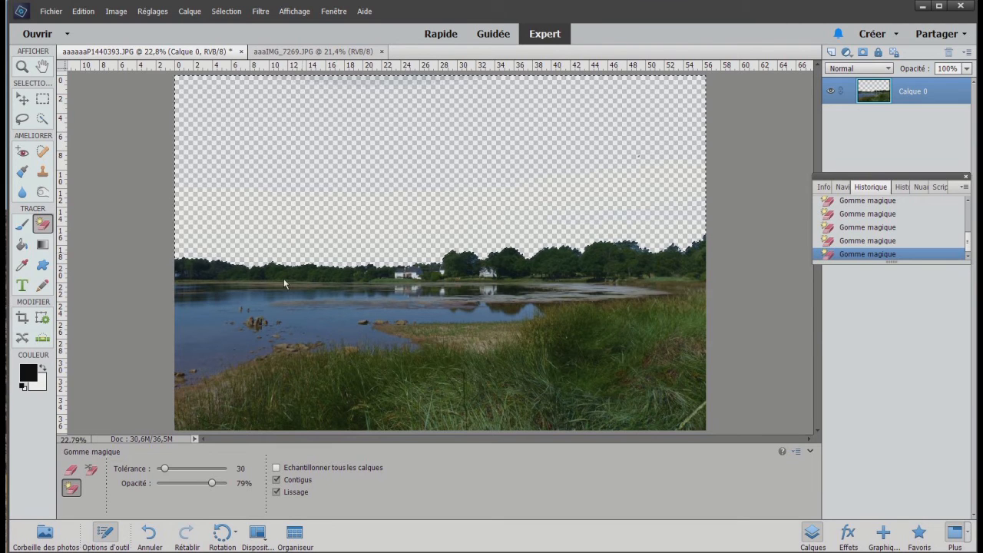
Place the landscape with the erased sky from the Photo Bin into the cloudy sky photo as a layer
click(60, 542)
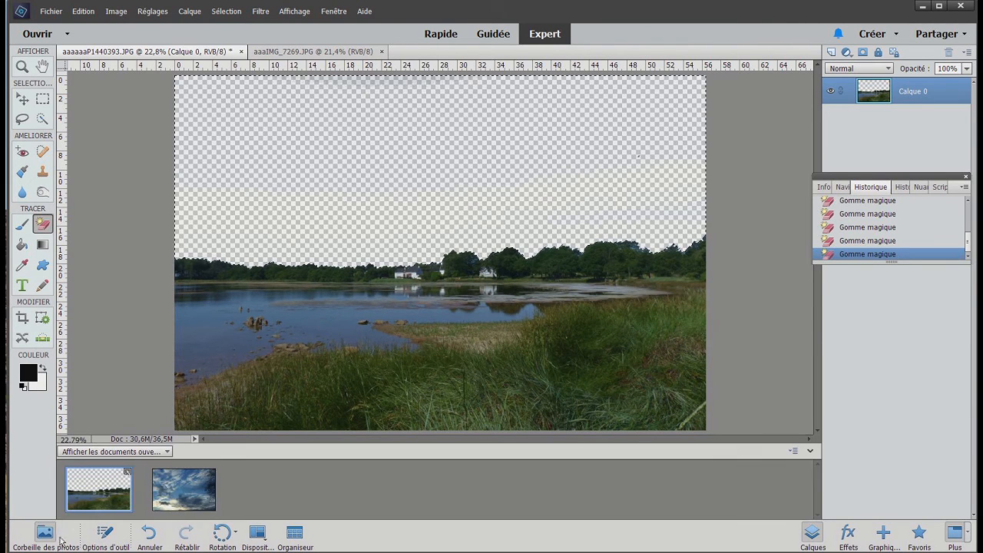
click(182, 497)
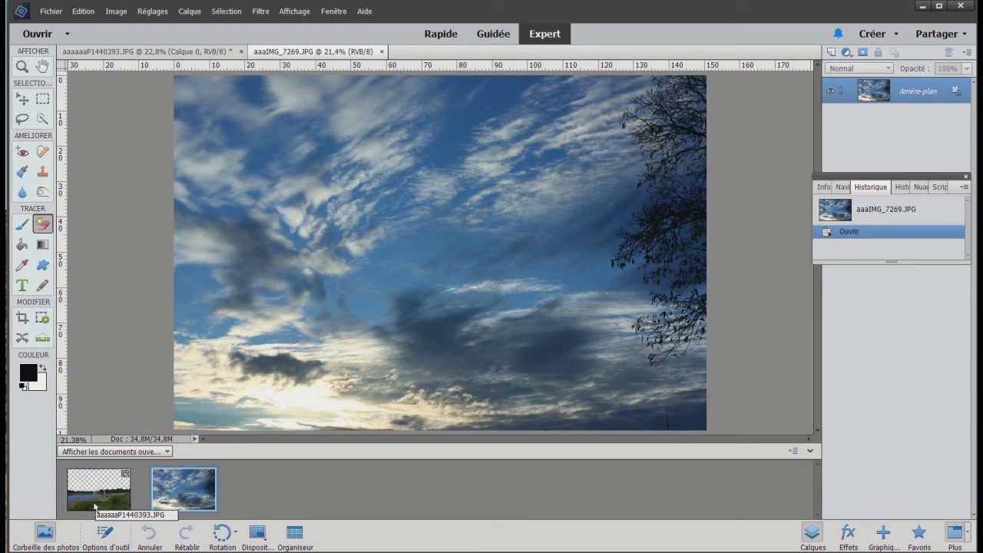
drag(93, 507, 331, 390)
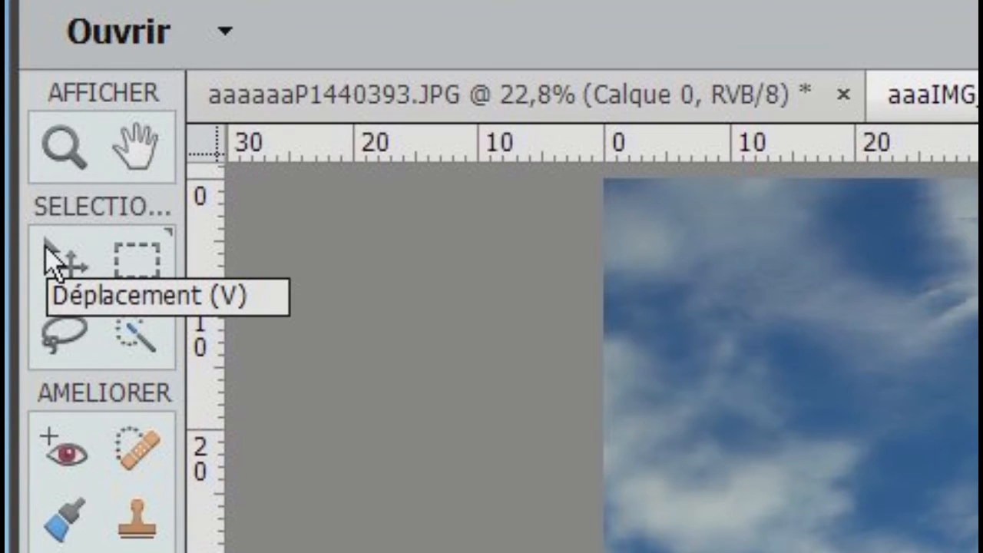
Enlarge the placed landscape proportionally to cover the full width of the sky photo, apply the transformation and deselect the layer
click(47, 258)
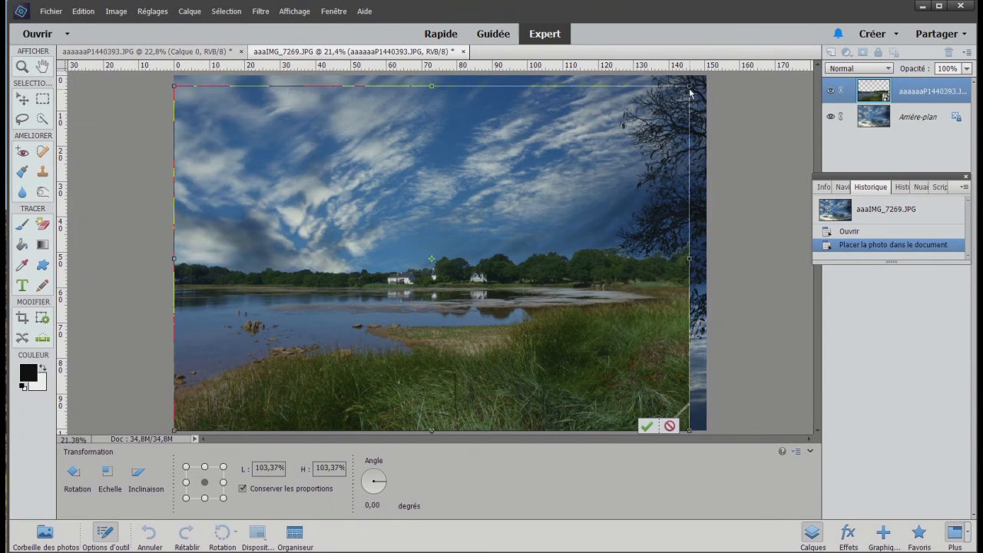
drag(690, 92, 706, 86)
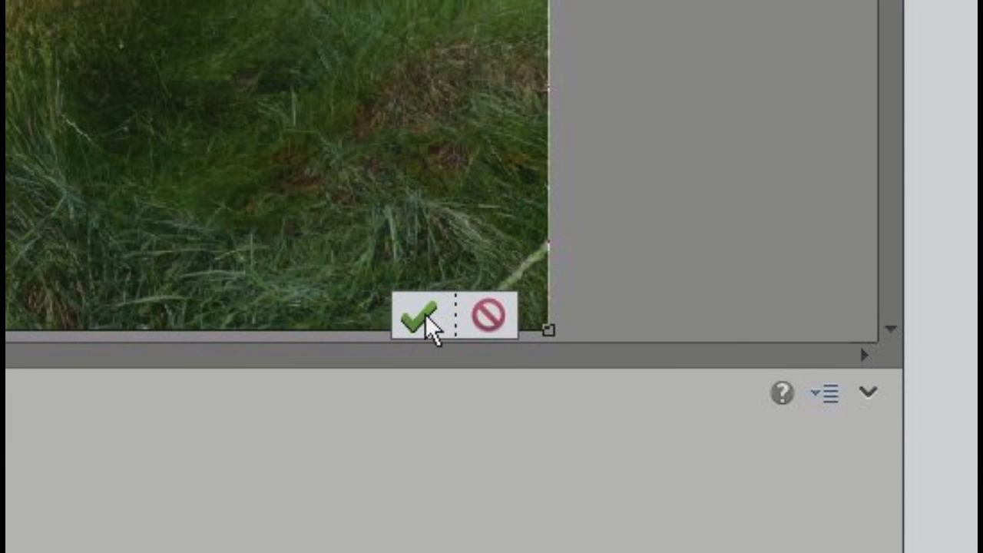
click(421, 315)
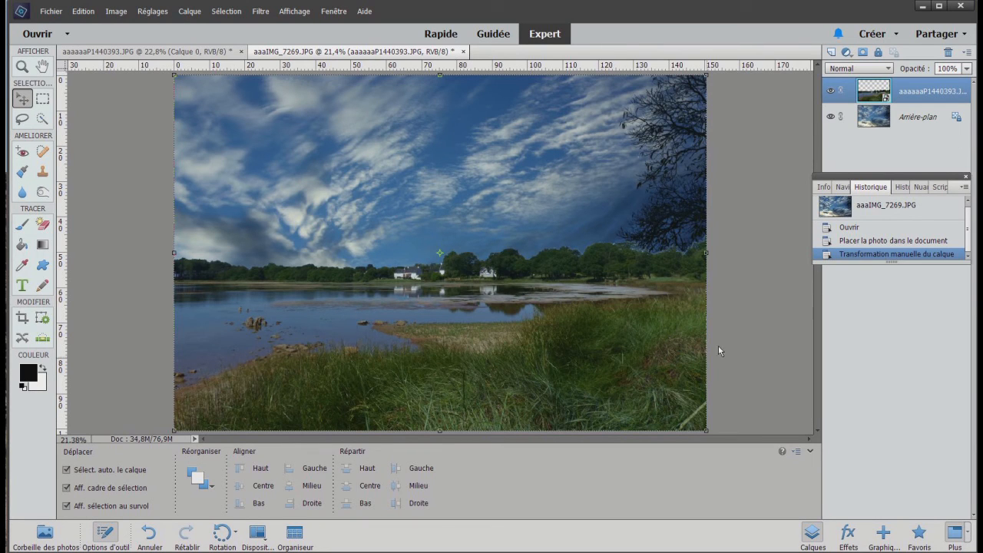
click(780, 290)
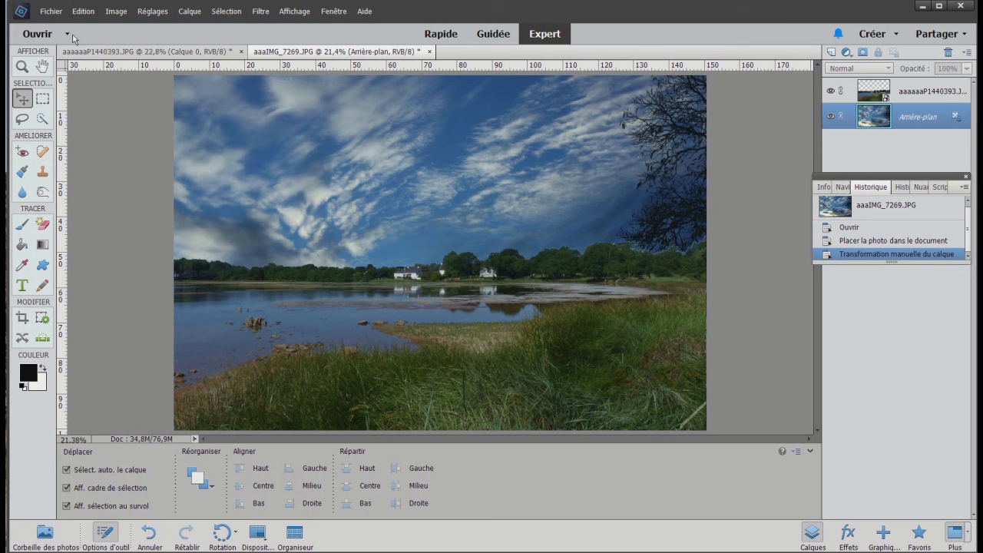
Save the composite as a JPEG named aaaIMG_7269ciel tourmenté, with maximum quality 12 and the standard baseline format
click(59, 13)
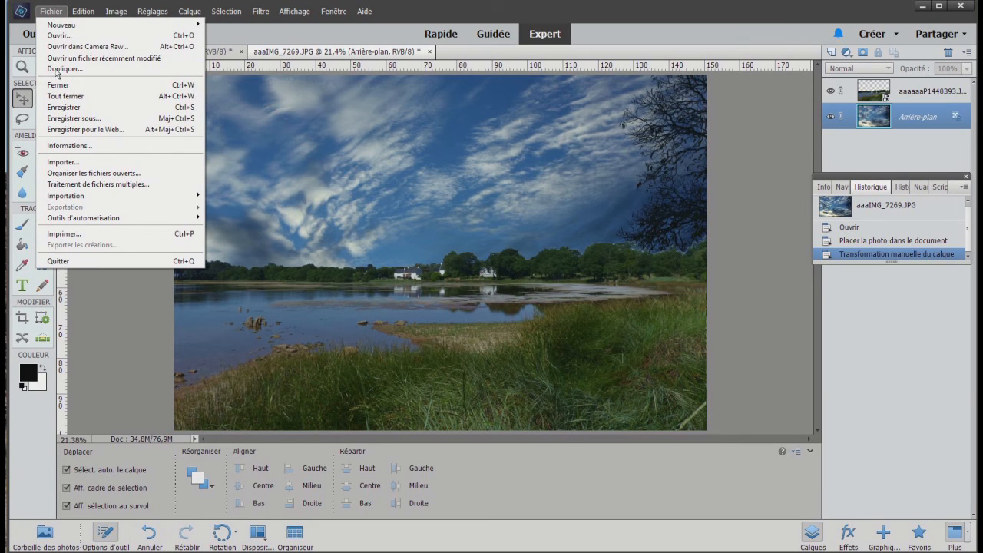
click(61, 120)
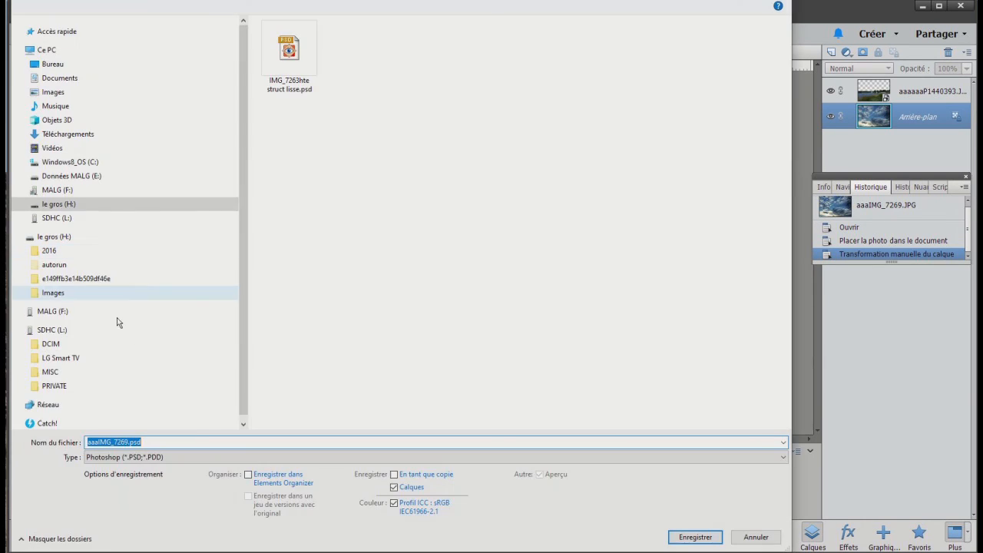
click(129, 442)
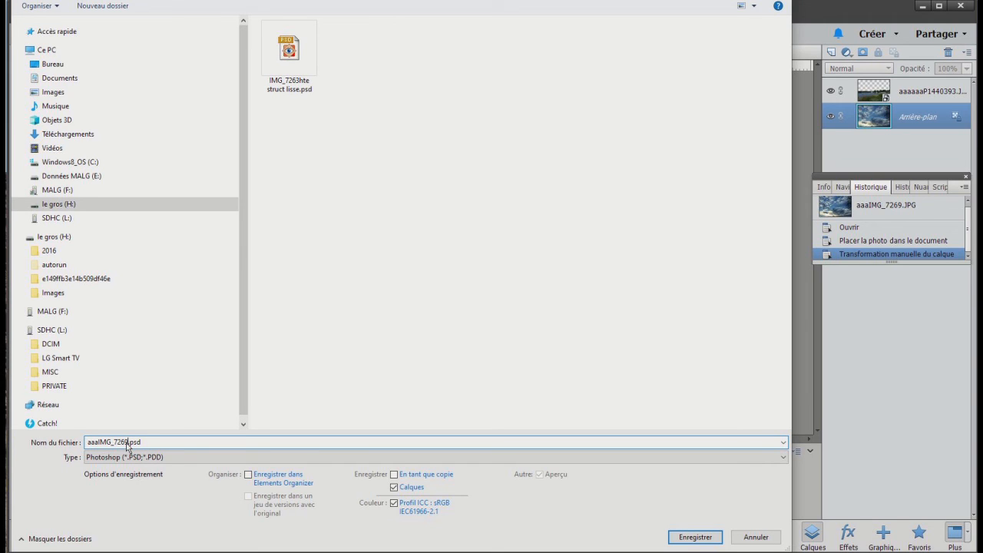
text(ciel tourn)
text(enté)
click(781, 457)
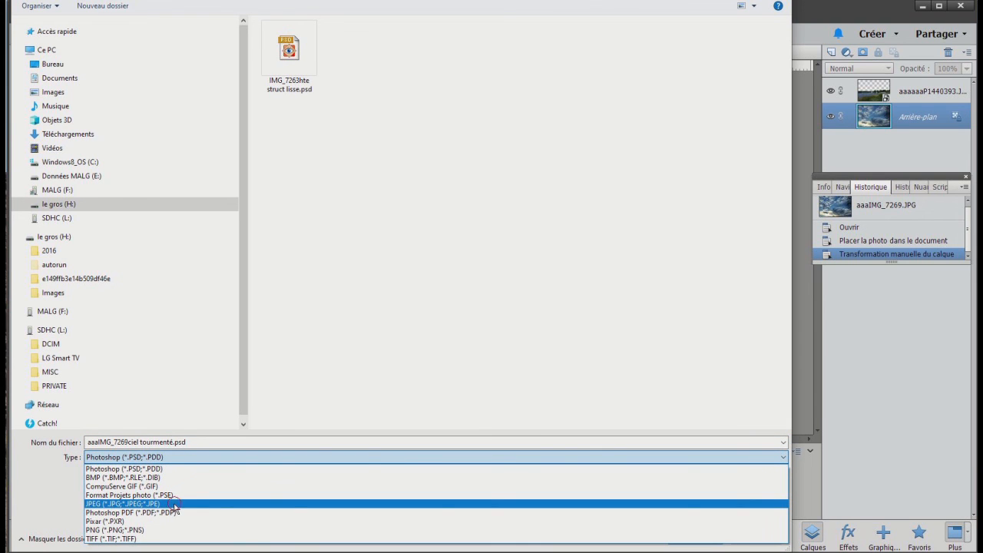
click(173, 509)
click(688, 539)
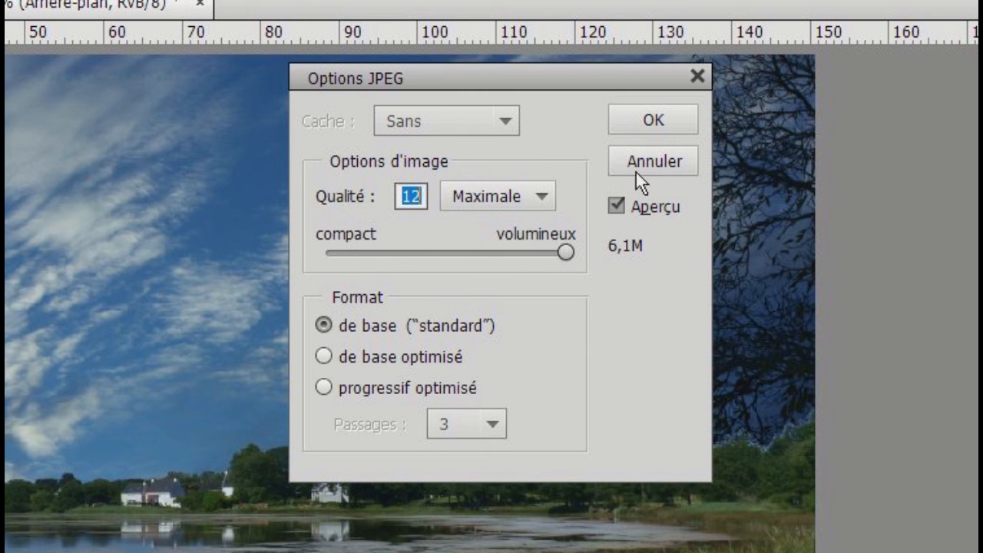
click(651, 116)
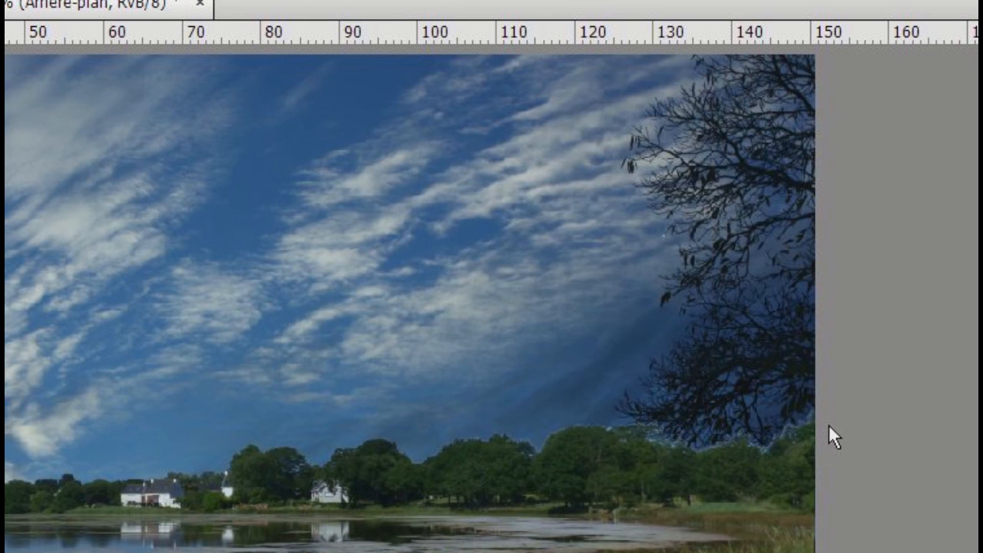